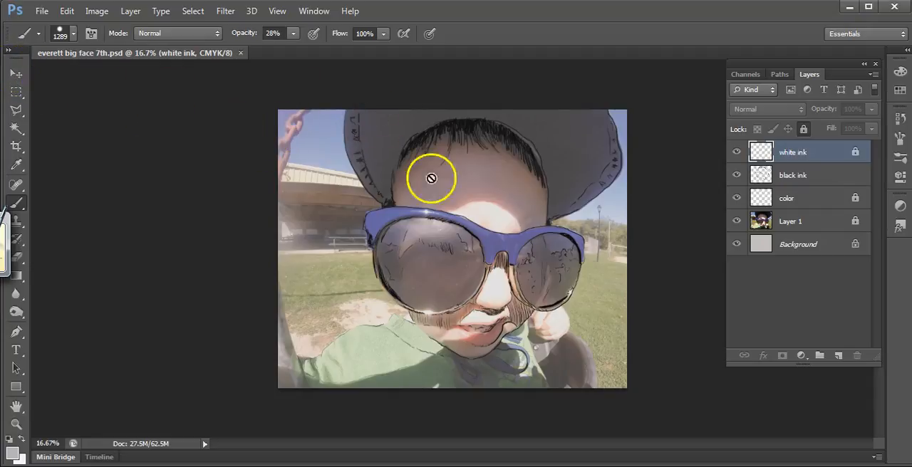
# Step: Lock the black ink layer completely and unlock the white ink layer for painting
pyautogui.click(828, 177)
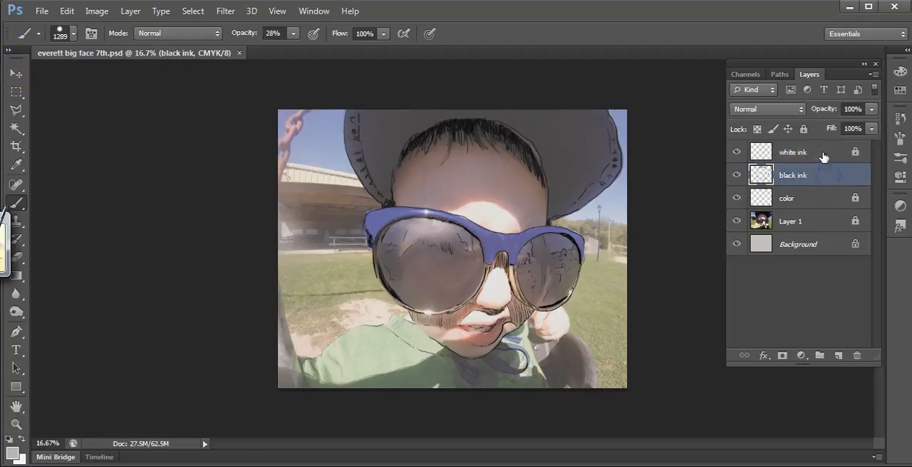
pyautogui.click(803, 129)
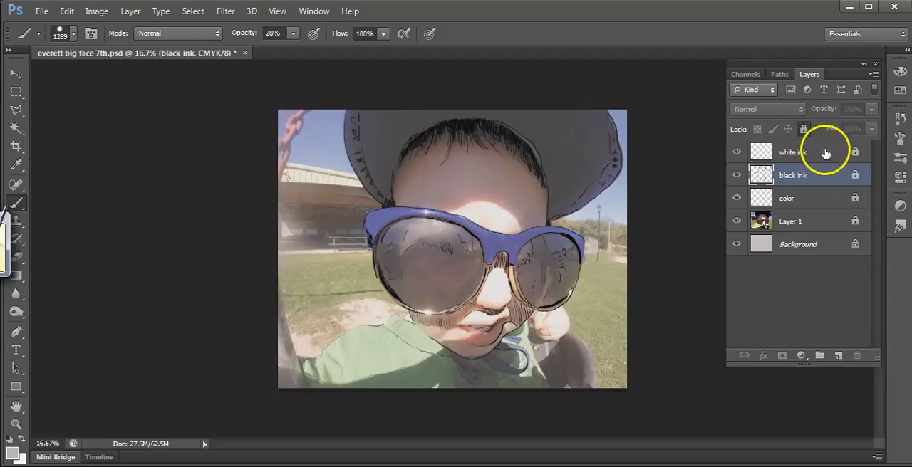
pyautogui.click(825, 152)
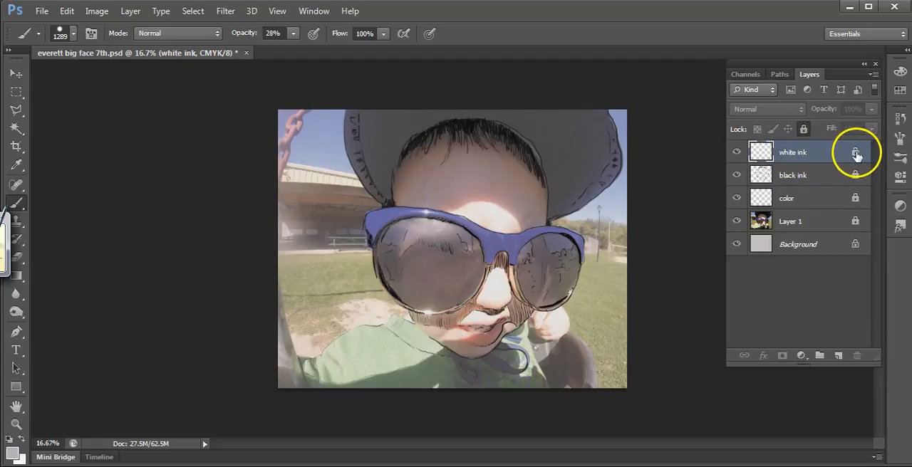
pyautogui.moveTo(860, 352); pyautogui.dragTo(858, 354)
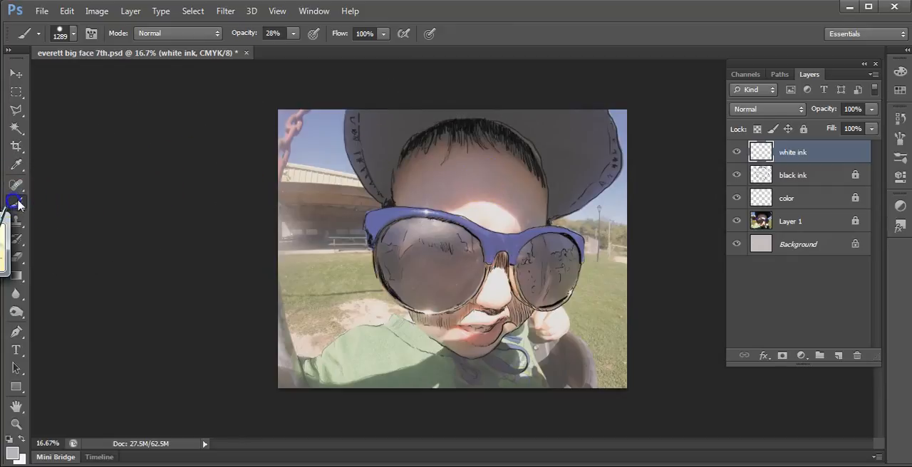
# Step: Set the foreground colour to the near-white f8f9fd
pyautogui.click(11, 453)
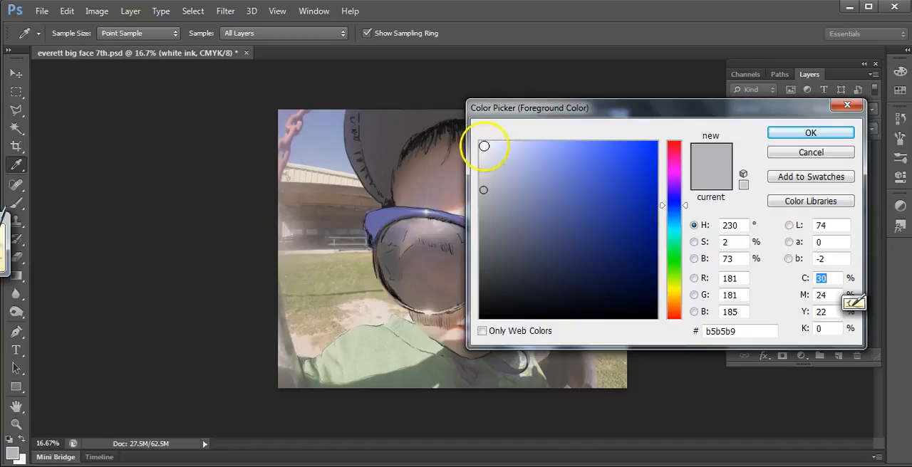
pyautogui.moveTo(484, 152); pyautogui.dragTo(482, 142)
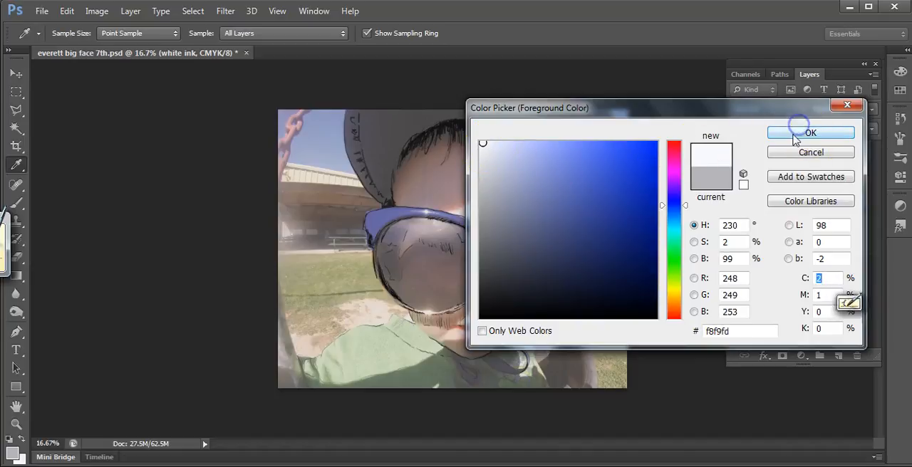
pyautogui.click(796, 136)
# Step: Reduce the brush size to 50 px to fit the brightest highlight on the blue glasses frame
pyautogui.press('[')
pyautogui.press('[')
pyautogui.press('[')
pyautogui.press('[')
pyautogui.press('[')
pyautogui.press('[')
pyautogui.press('[')
pyautogui.press('[')
pyautogui.press('[')
pyautogui.press('[')
pyautogui.press('[')
pyautogui.press('[')
pyautogui.press('[')
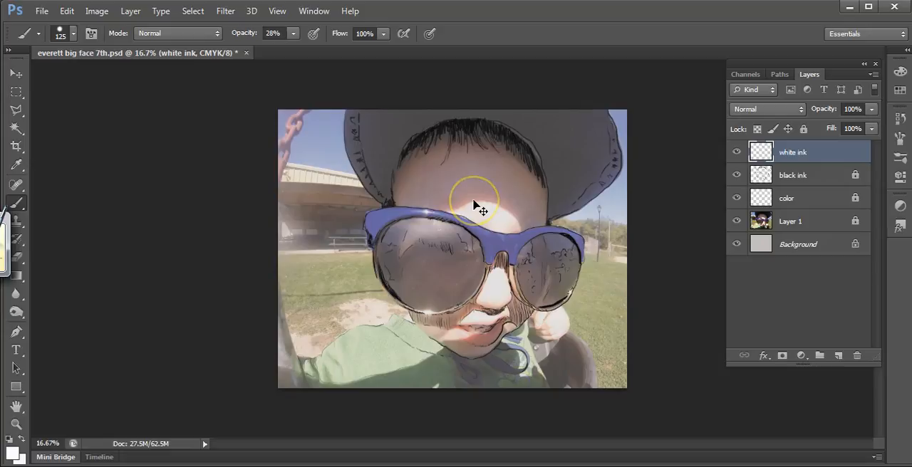
pyautogui.hotkey('ctrl', '+')
pyautogui.hotkey('ctrl', '+')
pyautogui.hotkey('ctrl', '+')
pyautogui.hotkey('ctrl', '+')
pyautogui.hotkey('ctrl', '+')
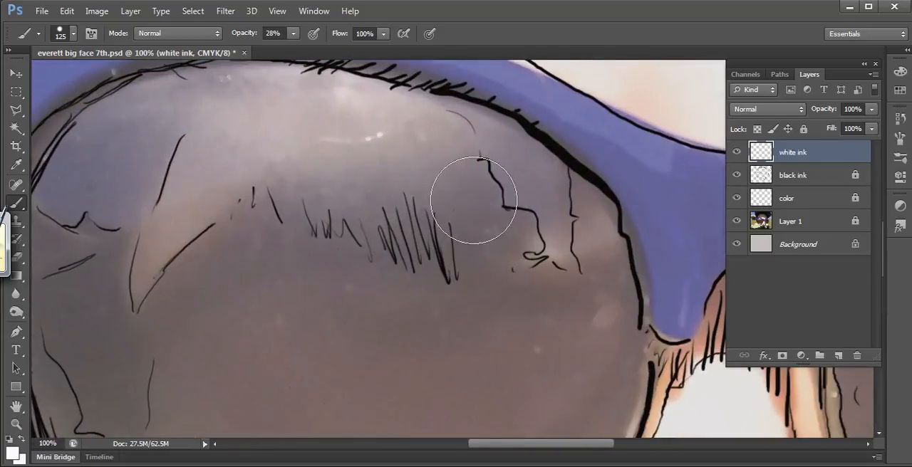
pyautogui.moveTo(228, 138)
pyautogui.mouseDown()
pyautogui.moveTo(262, 221)
pyautogui.moveTo(368, 242)
pyautogui.mouseUp()
pyautogui.hotkey('ctrl', '+')
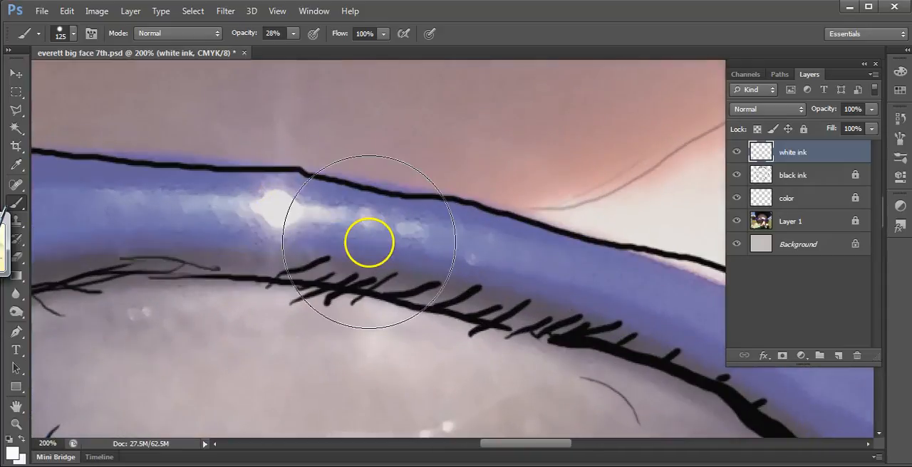
pyautogui.press('[')
pyautogui.press('[')
pyautogui.press('[')
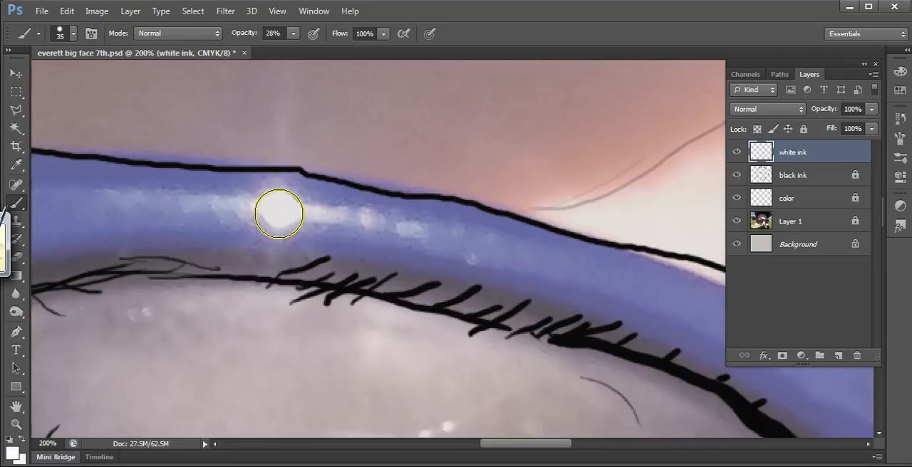
pyautogui.press(']')
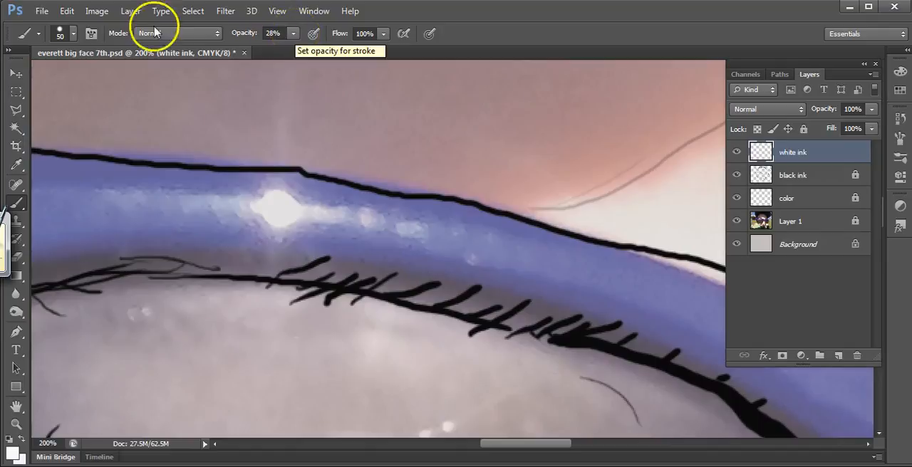
# Step: Set the brush opacity to 31% and its hardness to 9%
pyautogui.click(293, 34)
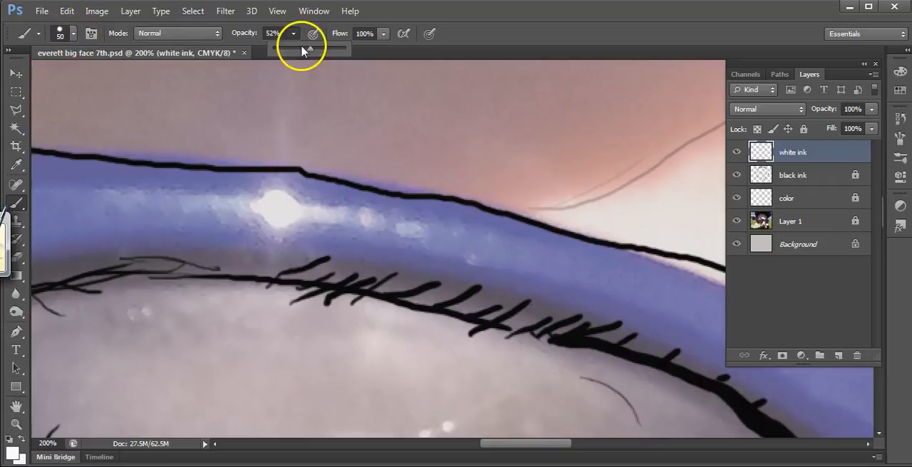
pyautogui.click(73, 32)
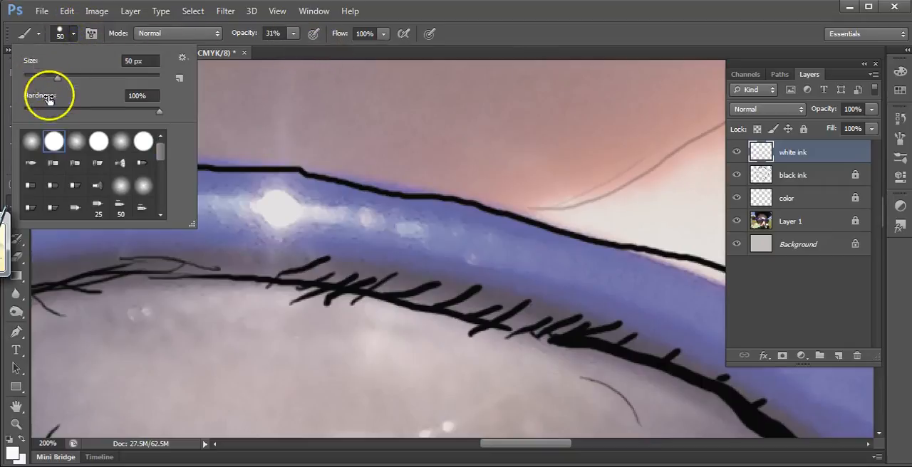
pyautogui.moveTo(161, 115); pyautogui.dragTo(123, 118)
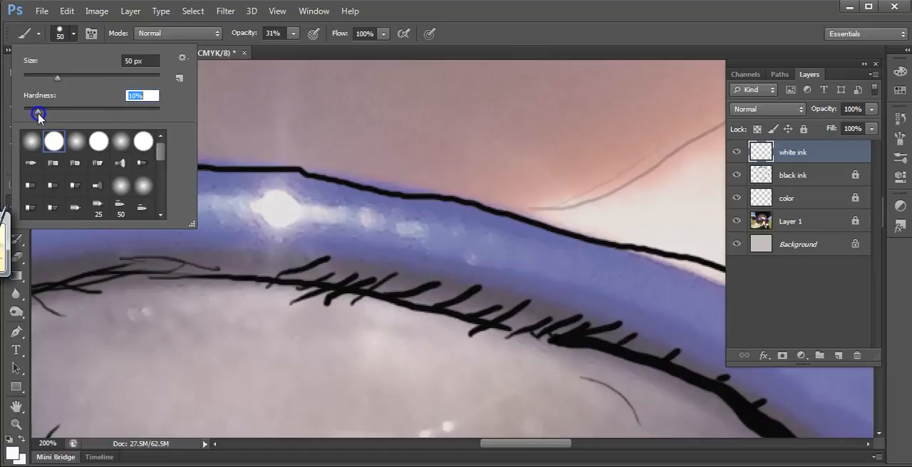
pyautogui.moveTo(39, 110); pyautogui.dragTo(35, 111)
# Step: Dab a soft white glow over the frame's brightest highlight at 50 px and 30 px, hiding Layer 1 to check it
pyautogui.click(278, 209)
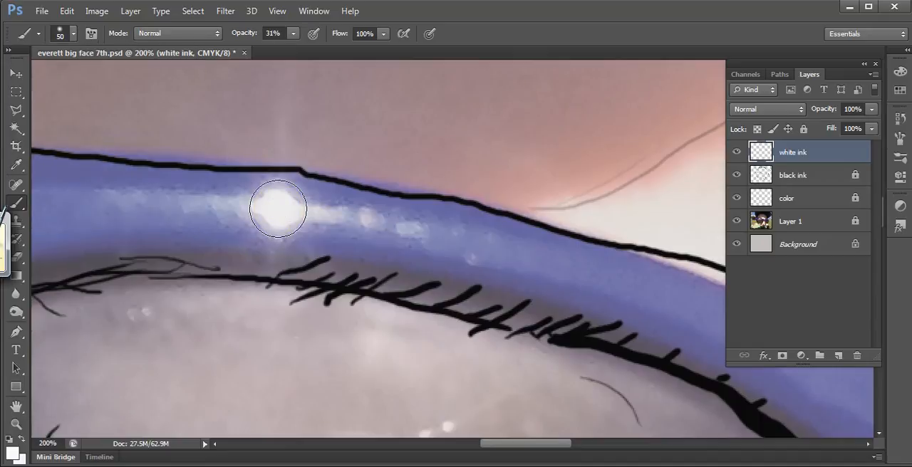
pyautogui.press('[')
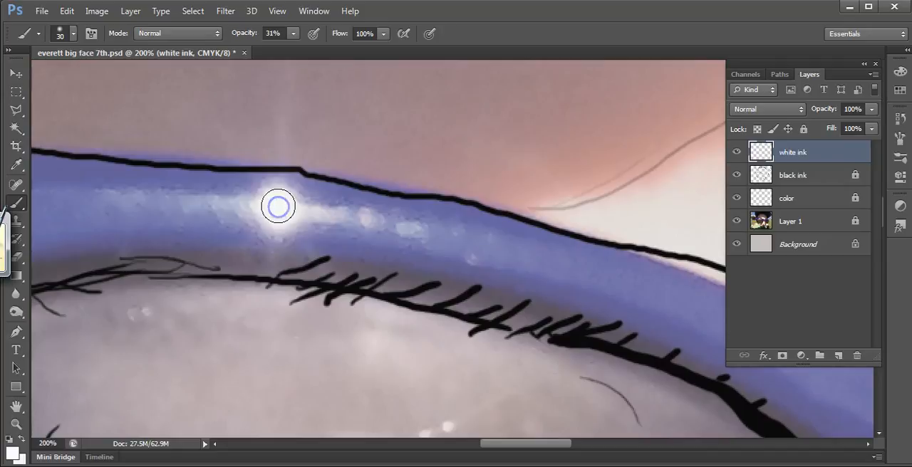
pyautogui.click(277, 205)
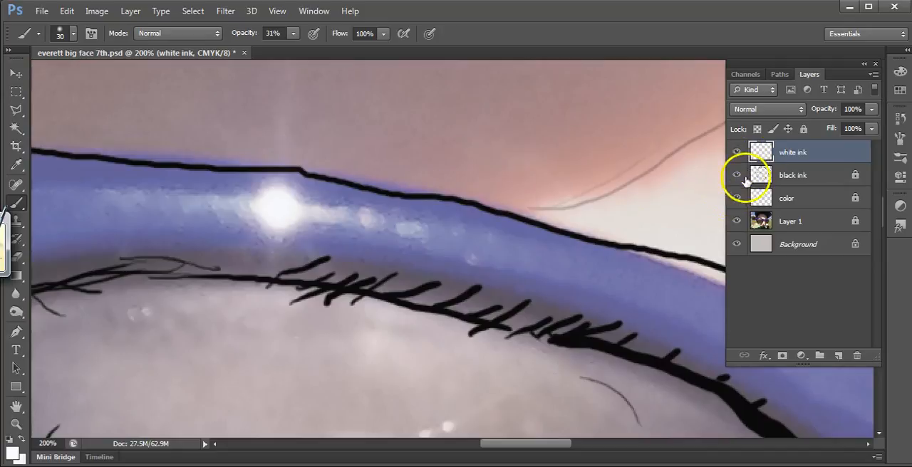
pyautogui.click(737, 220)
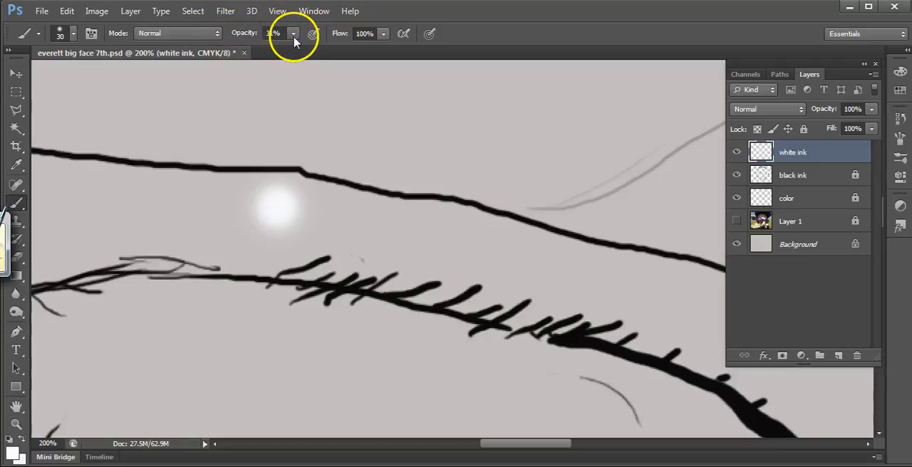
pyautogui.click(277, 206)
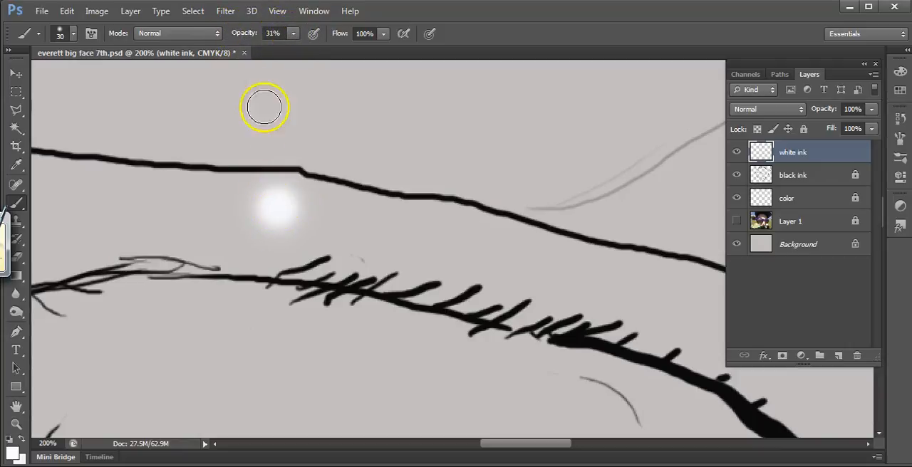
# Step: Set the brush hardness to 16% and show Layer 1 again
pyautogui.click(73, 34)
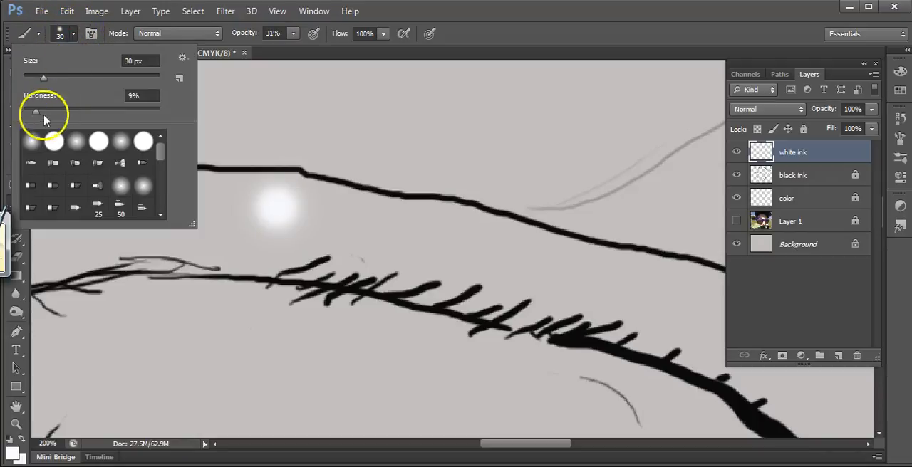
pyautogui.moveTo(32, 107); pyautogui.dragTo(41, 111)
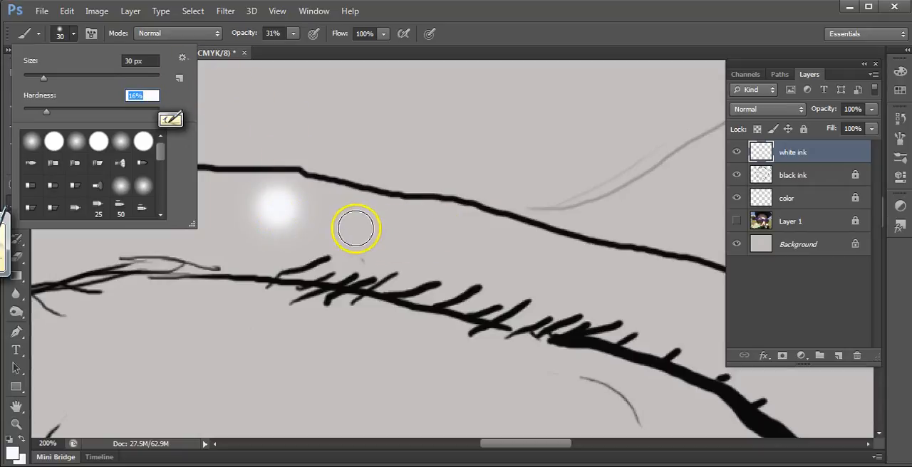
pyautogui.click(736, 221)
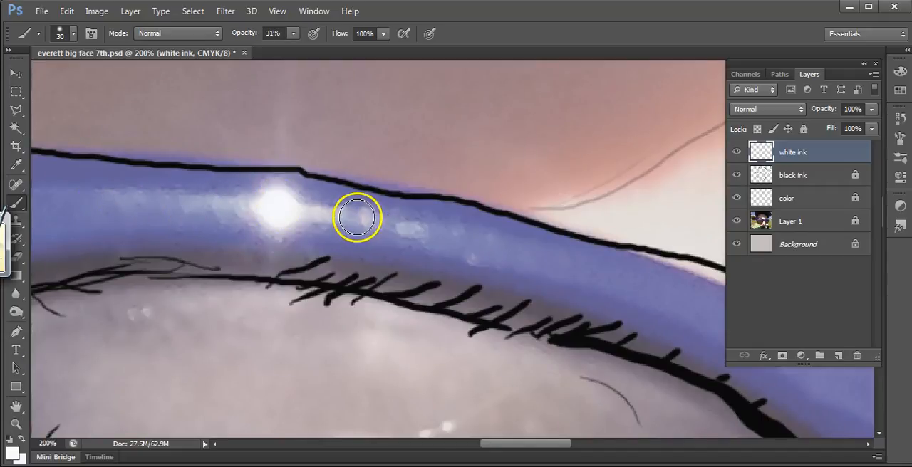
# Step: Paint soft white streaks along the frame's reflections on both sides of the bright spot with a 25 px brush
pyautogui.press('[')
pyautogui.press('[')
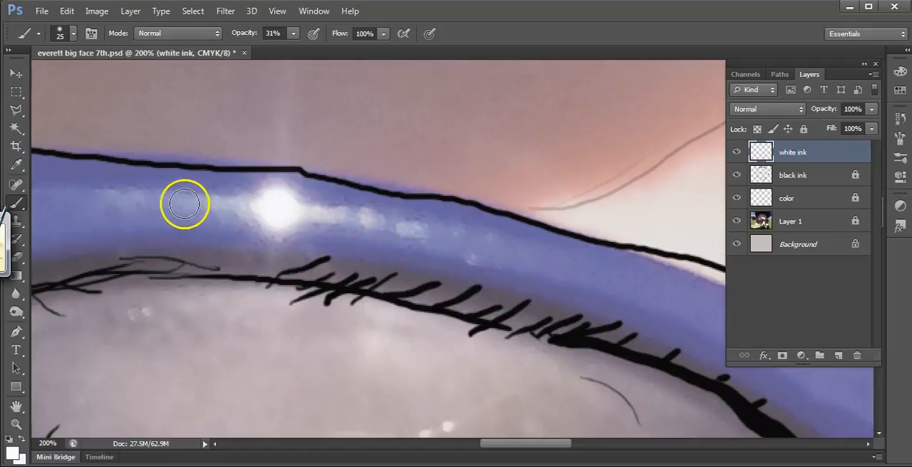
pyautogui.press(']')
pyautogui.press(']')
pyautogui.press(']')
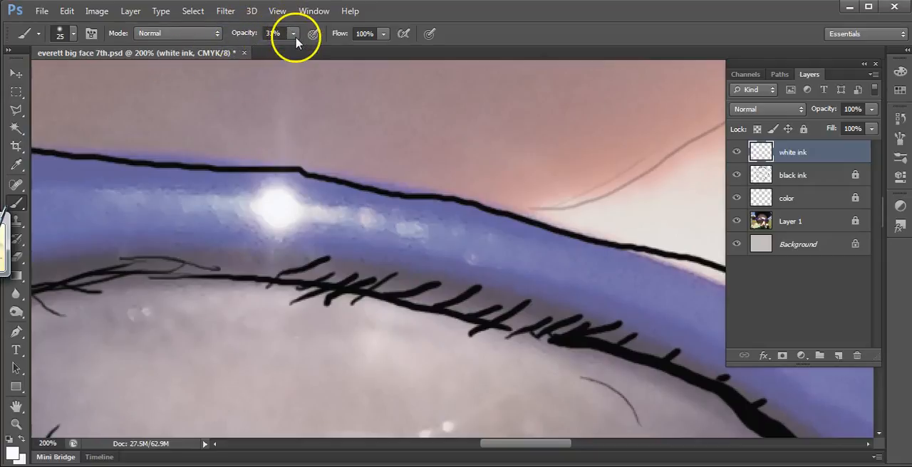
pyautogui.click(73, 34)
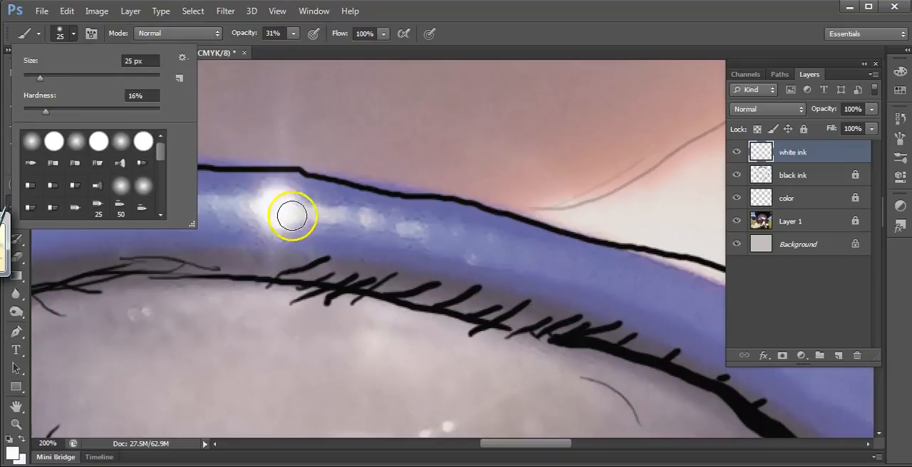
pyautogui.click(242, 206)
pyautogui.moveTo(237, 206); pyautogui.dragTo(97, 207)
pyautogui.click(286, 226)
pyautogui.moveTo(286, 227)
pyautogui.mouseDown()
pyautogui.moveTo(334, 211)
pyautogui.moveTo(477, 250)
pyautogui.mouseUp()
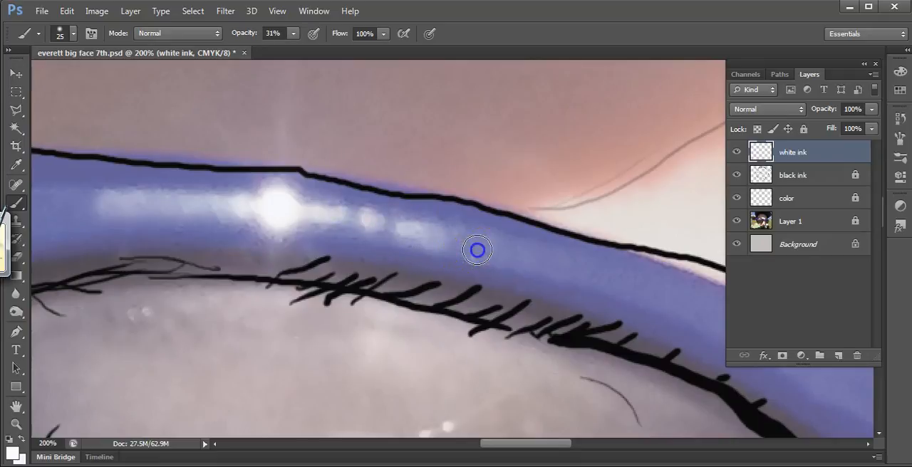
# Step: Add small white dabs along the reflections on the upper frame with a 10 px brush
pyautogui.press('[')
pyautogui.press('[')
pyautogui.press('[')
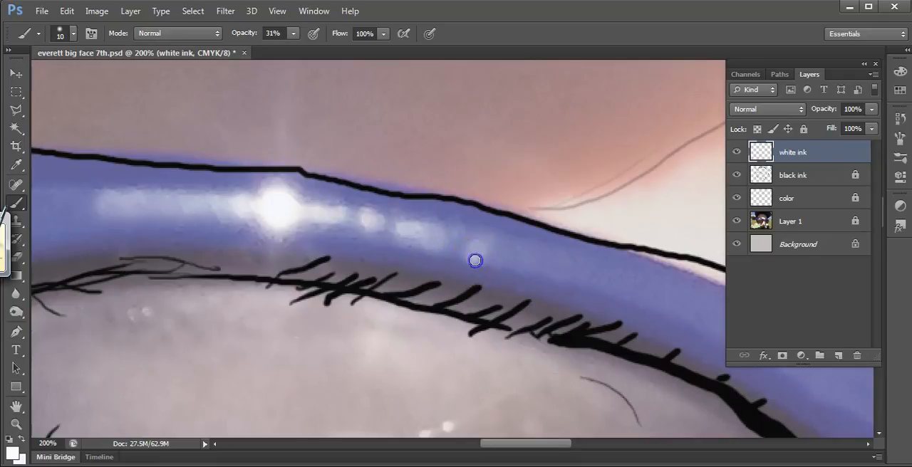
pyautogui.click(472, 260)
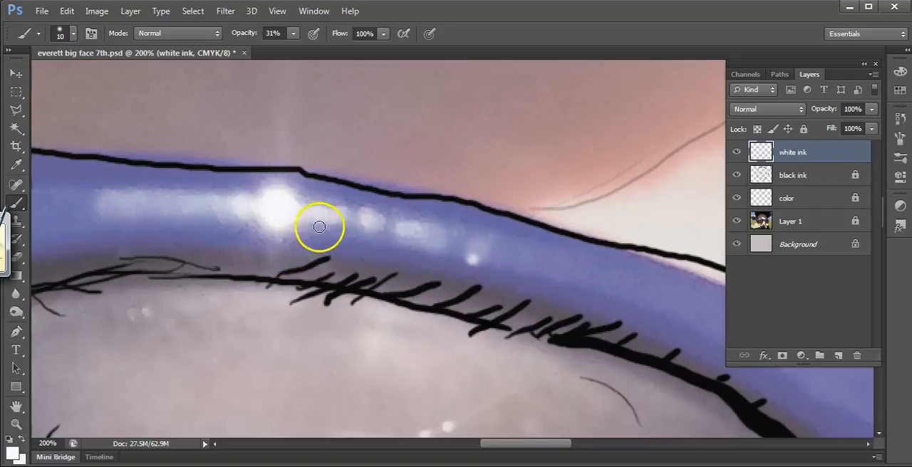
pyautogui.click(164, 195)
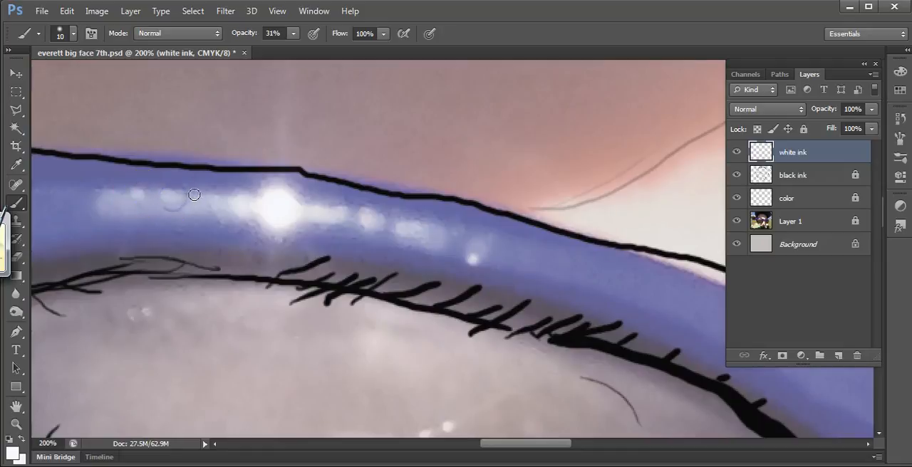
pyautogui.moveTo(306, 206)
pyautogui.mouseDown()
pyautogui.moveTo(321, 238)
pyautogui.moveTo(347, 221)
pyautogui.moveTo(331, 217)
pyautogui.moveTo(372, 219)
pyautogui.moveTo(364, 223)
pyautogui.moveTo(483, 253)
pyautogui.moveTo(431, 234)
pyautogui.moveTo(460, 230)
pyautogui.moveTo(438, 261)
pyautogui.moveTo(202, 234)
pyautogui.moveTo(191, 219)
pyautogui.moveTo(121, 206)
pyautogui.mouseUp()
pyautogui.click(370, 216)
pyautogui.click(461, 231)
pyautogui.click(438, 260)
pyautogui.moveTo(326, 277); pyautogui.dragTo(333, 278)
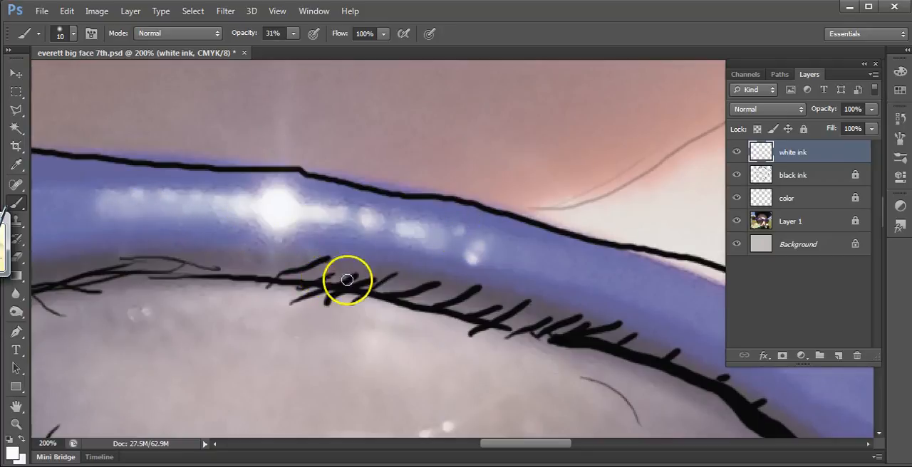
# Step: Hide Layer 1 and examine the white highlights on the glasses frame against the plain background
pyautogui.click(737, 224)
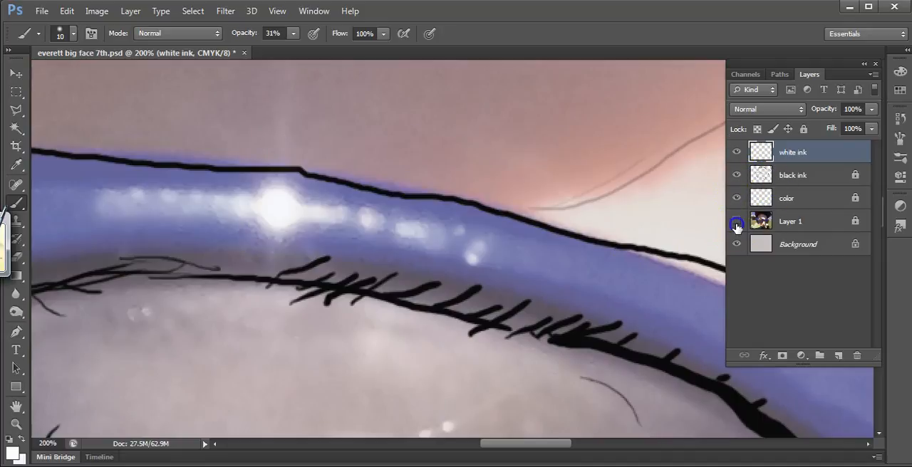
pyautogui.hotkey('ctrl', '-')
pyautogui.hotkey('ctrl', '-')
pyautogui.hotkey('ctrl', '-')
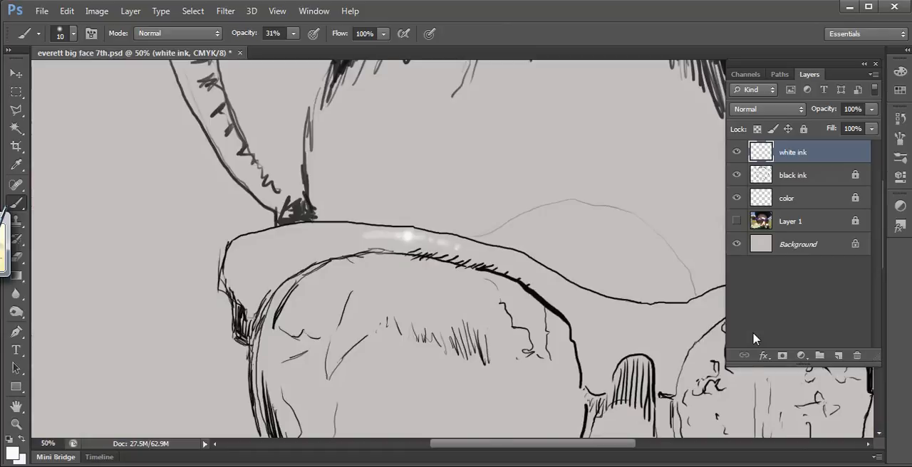
pyautogui.hotkey('ctrl', '-')
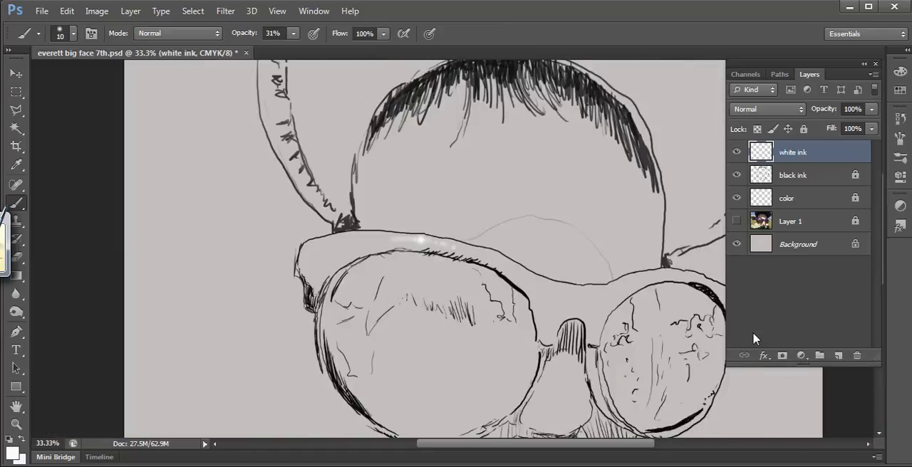
pyautogui.hotkey('ctrl', '-')
pyautogui.hotkey('ctrl', '+')
pyautogui.hotkey('ctrl', '+')
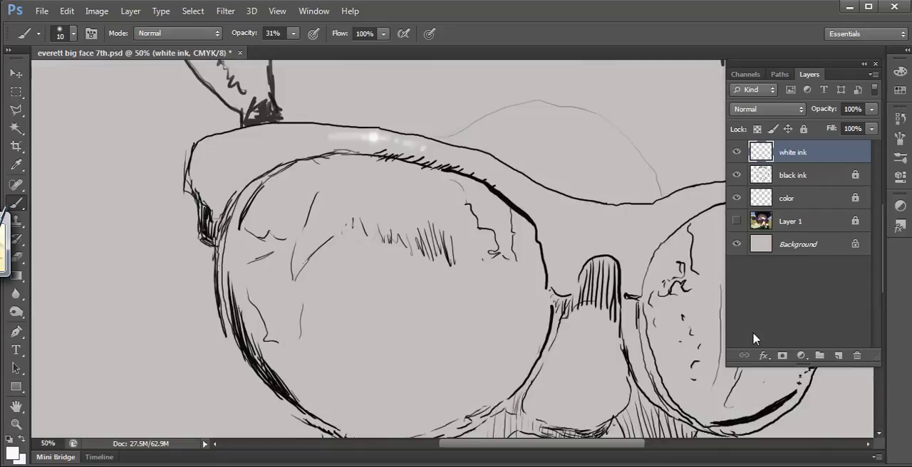
# Step: Show Layer 1 again and examine the reflections along the glasses, nose and mouth
pyautogui.hotkey('ctrl', '+')
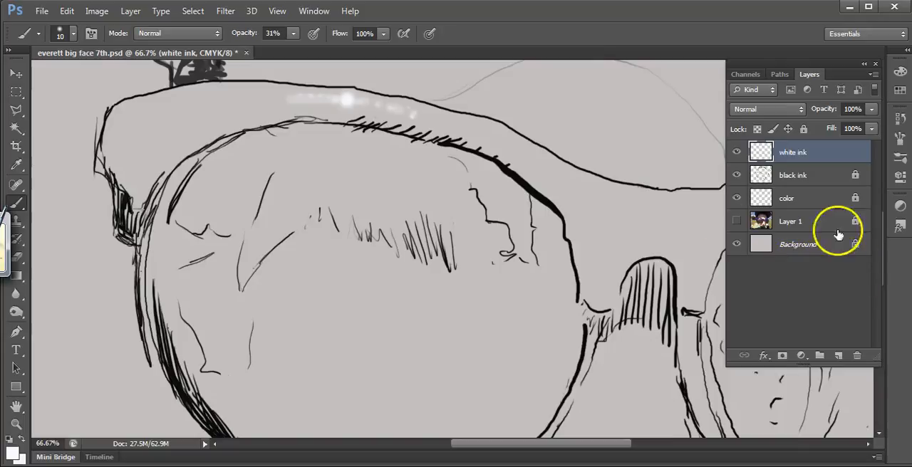
pyautogui.click(737, 221)
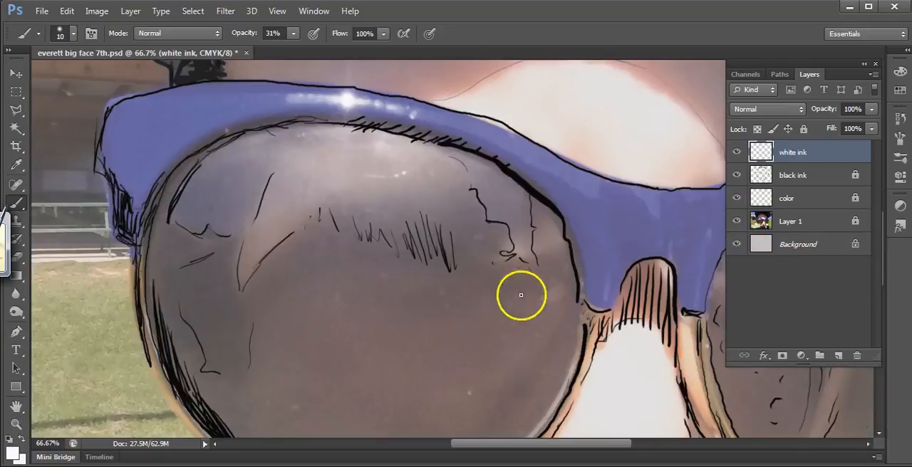
pyautogui.moveTo(499, 306); pyautogui.dragTo(258, 324)
pyautogui.moveTo(415, 284)
pyautogui.mouseDown()
pyautogui.moveTo(370, 238)
pyautogui.moveTo(366, 199)
pyautogui.mouseUp()
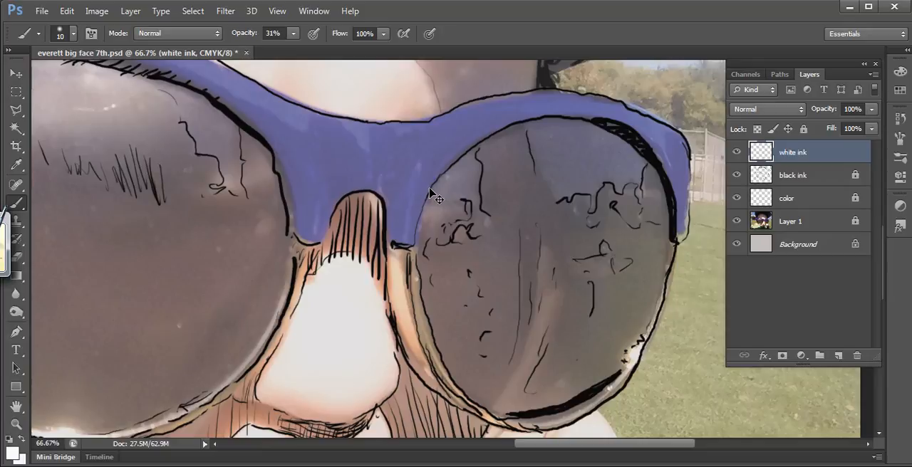
pyautogui.hotkey('ctrl', '+')
pyautogui.hotkey('ctrl', '-')
pyautogui.hotkey('ctrl', '-')
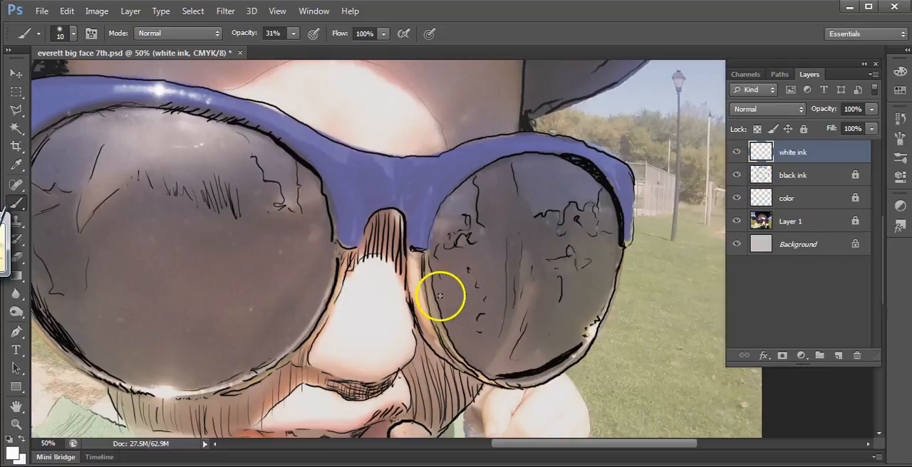
pyautogui.scroll(-3, 439, 294)
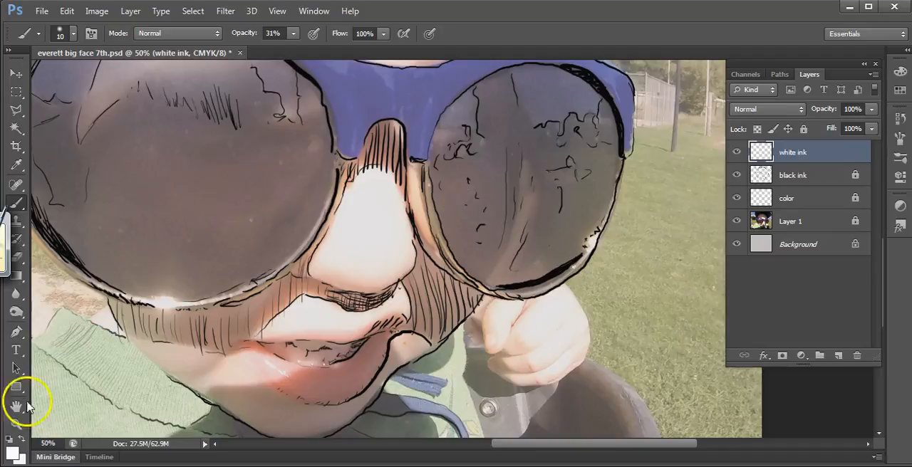
# Step: Keep off-white f8f9fd as the foreground color and brush a faint highlight on the upper nose at 31% opacity
pyautogui.click(12, 452)
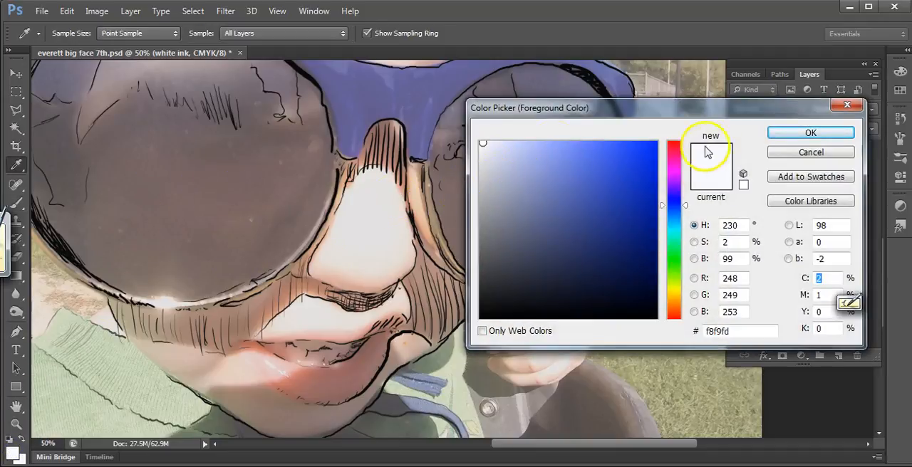
pyautogui.click(811, 133)
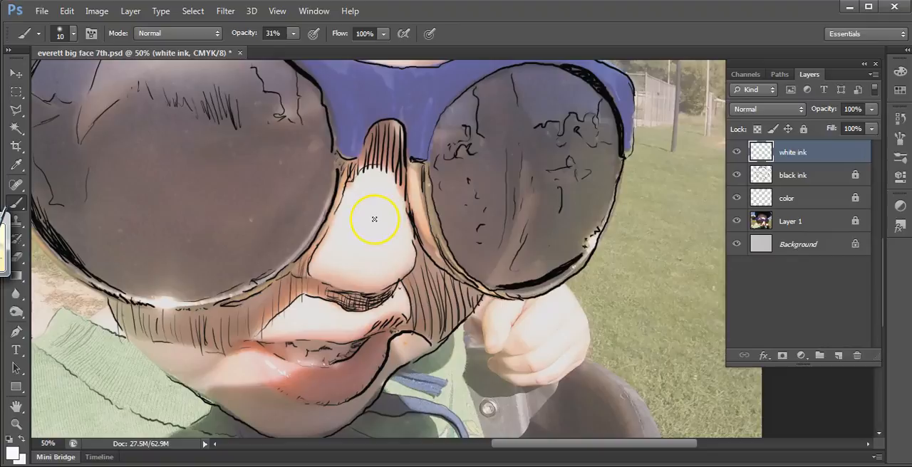
pyautogui.click(349, 428)
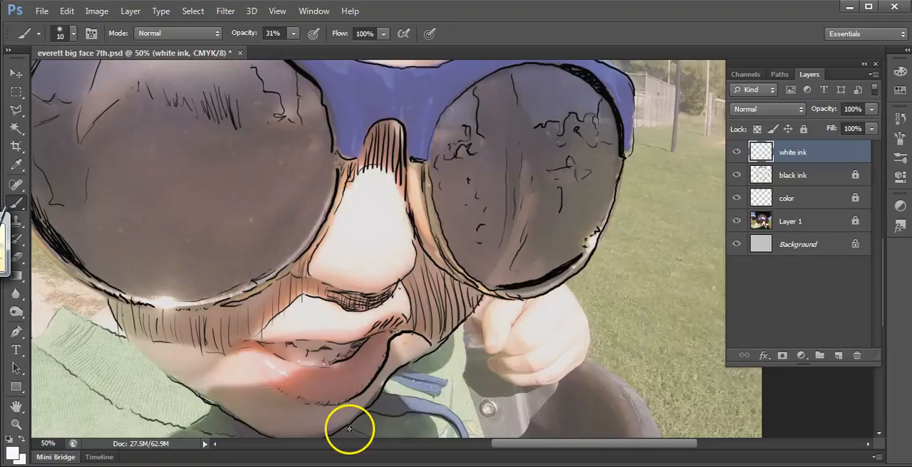
pyautogui.hotkey('ctrl', '+')
pyautogui.hotkey('ctrl', '+')
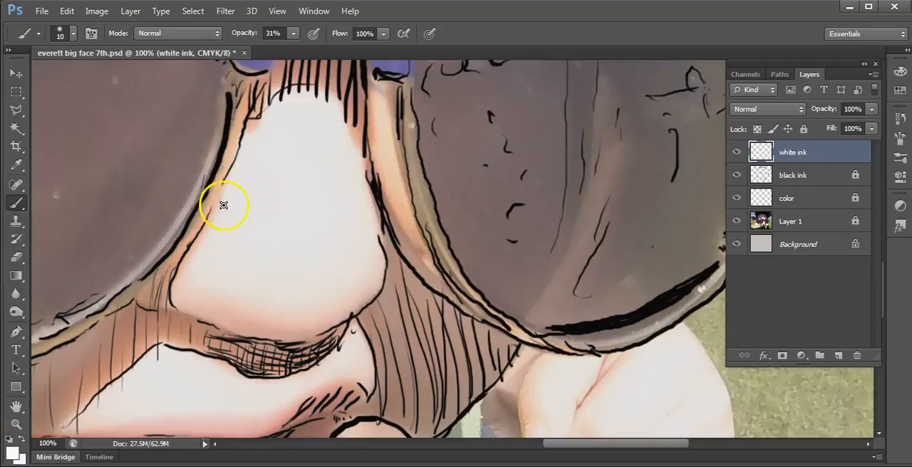
pyautogui.moveTo(329, 129)
pyautogui.mouseDown()
pyautogui.moveTo(323, 94)
pyautogui.moveTo(350, 114)
pyautogui.moveTo(319, 109)
pyautogui.mouseUp()
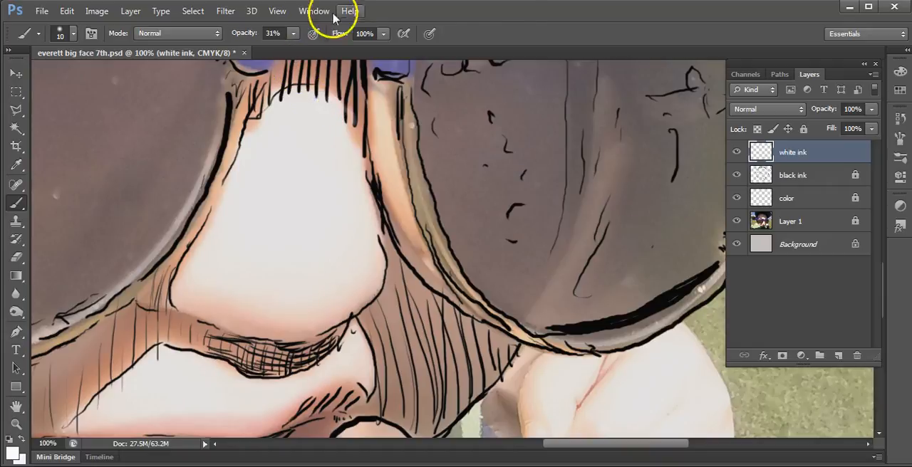
# Step: Set the brush opacity to 100% and its hardness to 74%
pyautogui.click(292, 34)
pyautogui.moveTo(295, 49); pyautogui.dragTo(376, 63)
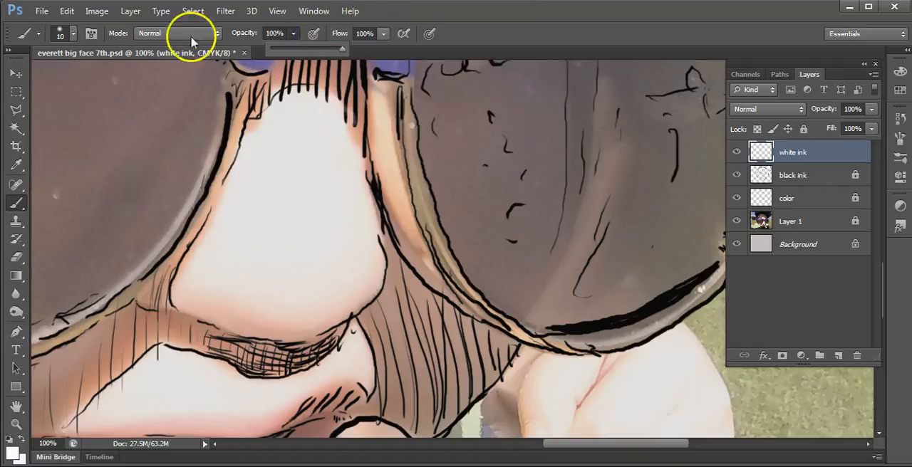
pyautogui.click(64, 33)
pyautogui.moveTo(43, 114); pyautogui.dragTo(128, 113)
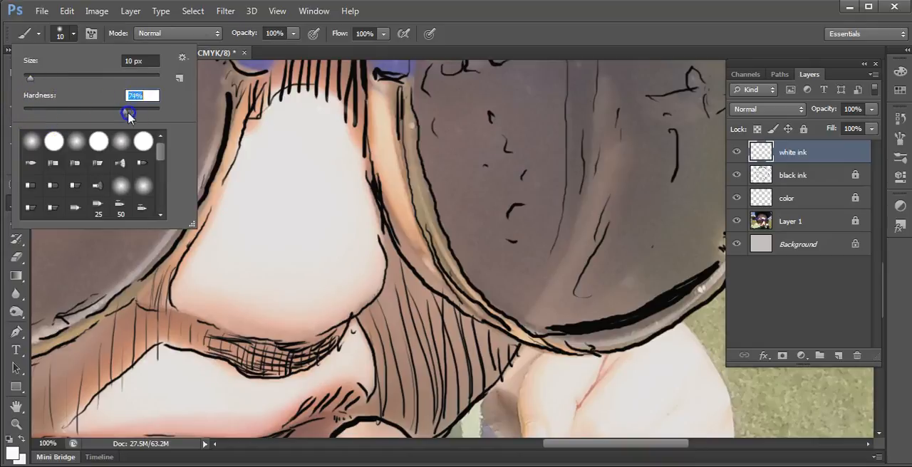
pyautogui.moveTo(217, 146); pyautogui.dragTo(240, 148)
pyautogui.hotkey('ctrl', 'z')
pyautogui.click(346, 115)
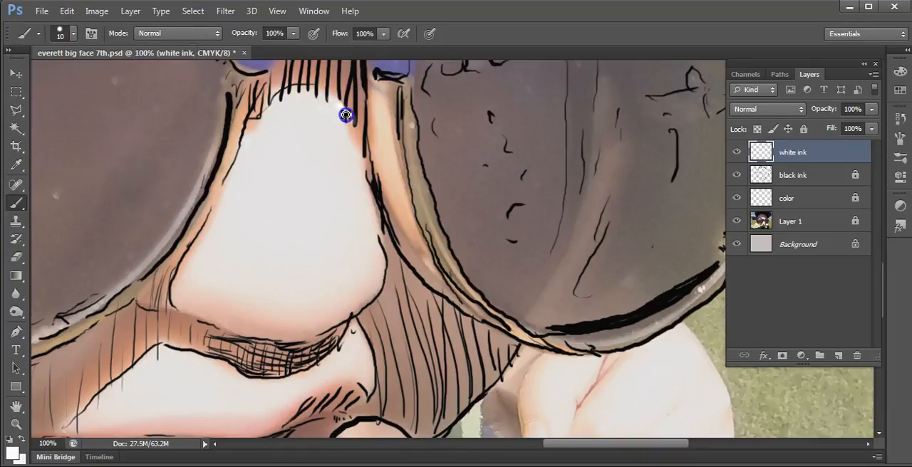
pyautogui.moveTo(359, 144); pyautogui.dragTo(369, 180)
pyautogui.hotkey('ctrl', 'z')
# Step: Paint white lines down the nose's right edge, a swirl on its tip and short strokes along its base with a 5 px brush
pyautogui.press('[')
pyautogui.press('[')
pyautogui.moveTo(346, 122); pyautogui.dragTo(368, 164)
pyautogui.moveTo(343, 130); pyautogui.dragTo(369, 170)
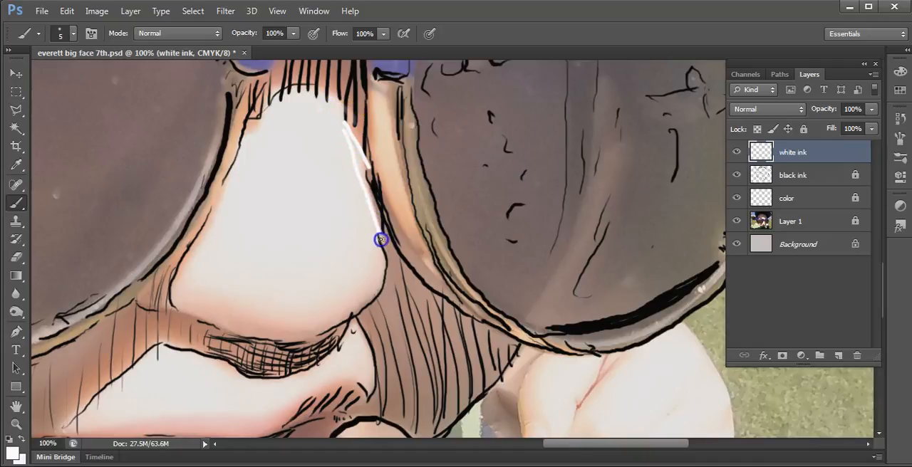
pyautogui.moveTo(385, 279); pyautogui.dragTo(384, 288)
pyautogui.moveTo(247, 256)
pyautogui.mouseDown()
pyautogui.moveTo(254, 288)
pyautogui.moveTo(256, 253)
pyautogui.moveTo(276, 259)
pyautogui.moveTo(265, 251)
pyautogui.moveTo(276, 284)
pyautogui.moveTo(235, 322)
pyautogui.mouseUp()
pyautogui.moveTo(261, 302); pyautogui.dragTo(299, 307)
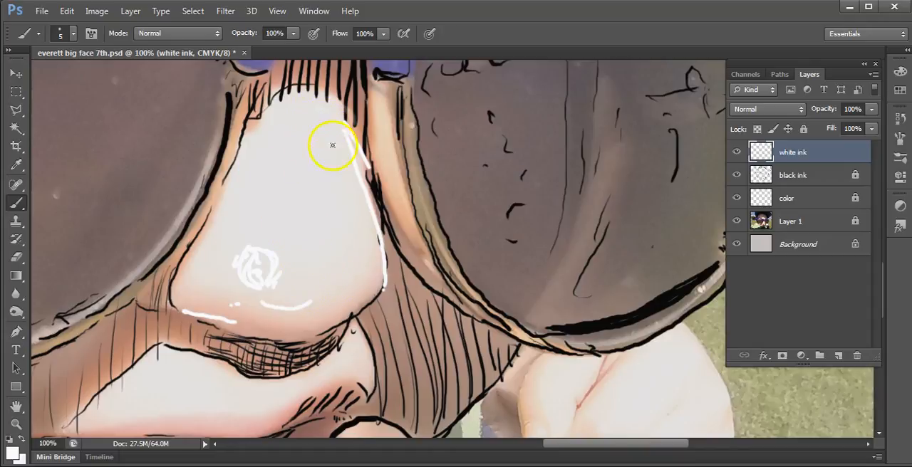
# Step: Fill the right side of the nose bridge with dense white hatching and extend the white edge line under the nose
pyautogui.moveTo(335, 131); pyautogui.dragTo(345, 168)
pyautogui.moveTo(334, 107); pyautogui.dragTo(349, 175)
pyautogui.moveTo(342, 137); pyautogui.dragTo(349, 198)
pyautogui.moveTo(334, 152)
pyautogui.mouseDown()
pyautogui.moveTo(339, 186)
pyautogui.moveTo(365, 204)
pyautogui.moveTo(353, 203)
pyautogui.moveTo(375, 230)
pyautogui.moveTo(352, 164)
pyautogui.moveTo(364, 194)
pyautogui.moveTo(371, 313)
pyautogui.mouseUp()
pyautogui.moveTo(305, 333); pyautogui.dragTo(347, 309)
pyautogui.moveTo(337, 152); pyautogui.dragTo(337, 191)
pyautogui.moveTo(345, 228); pyautogui.dragTo(370, 222)
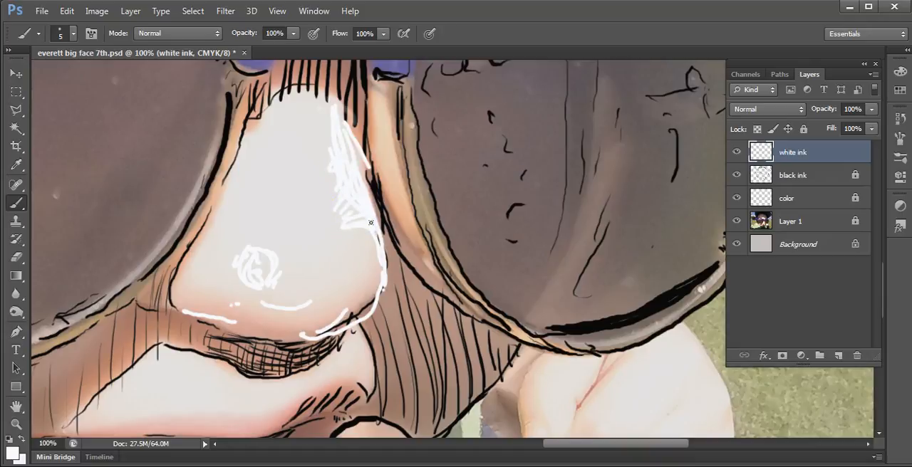
# Step: Toggle the visibility of Layer 1 to examine the nose highlights against the plain background
pyautogui.hotkey('ctrl', '-')
pyautogui.hotkey('ctrl', '-')
pyautogui.hotkey('ctrl', '-')
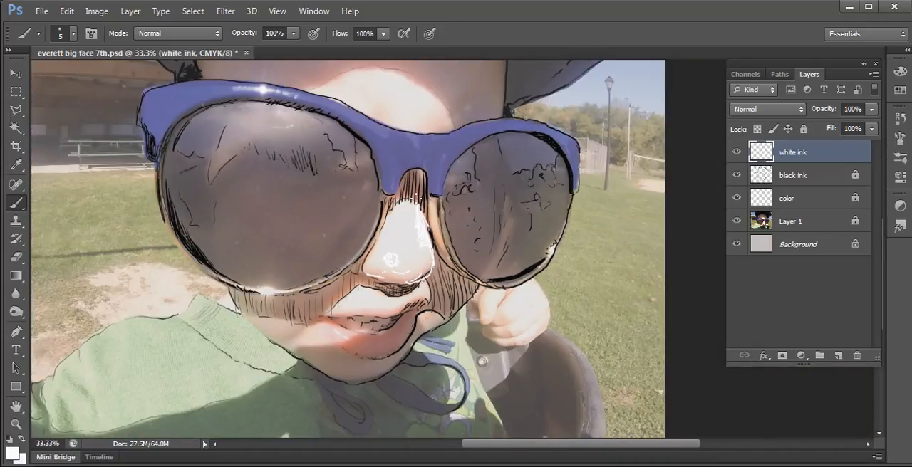
pyautogui.click(736, 222)
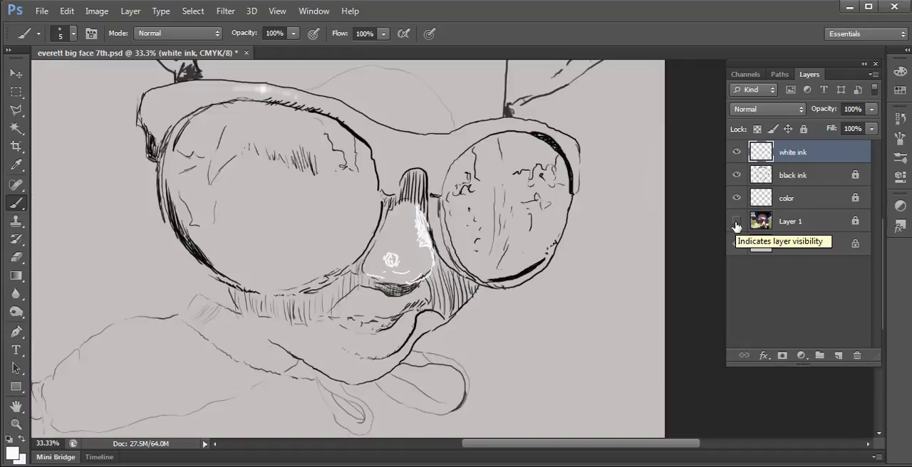
pyautogui.click(736, 223)
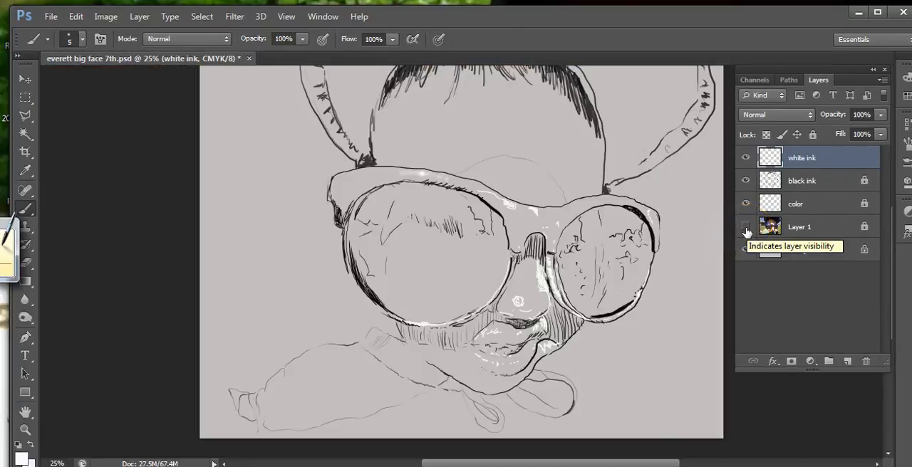
# Step: Show Layer 1 and switch the black ink and white ink layers off and on to compare the inking with the photo
pyautogui.click(745, 227)
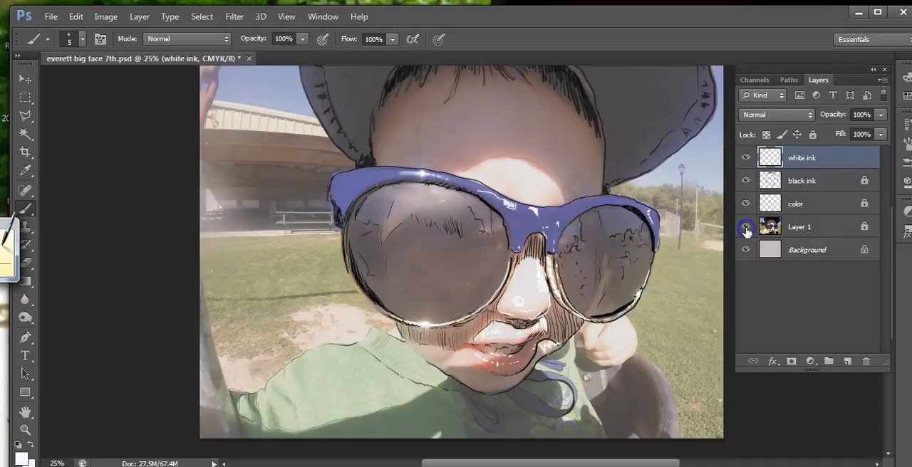
pyautogui.click(745, 205)
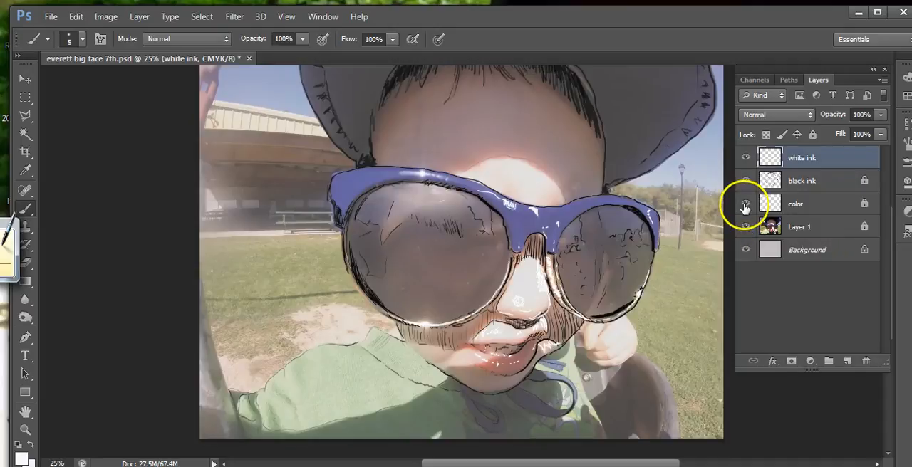
pyautogui.click(744, 181)
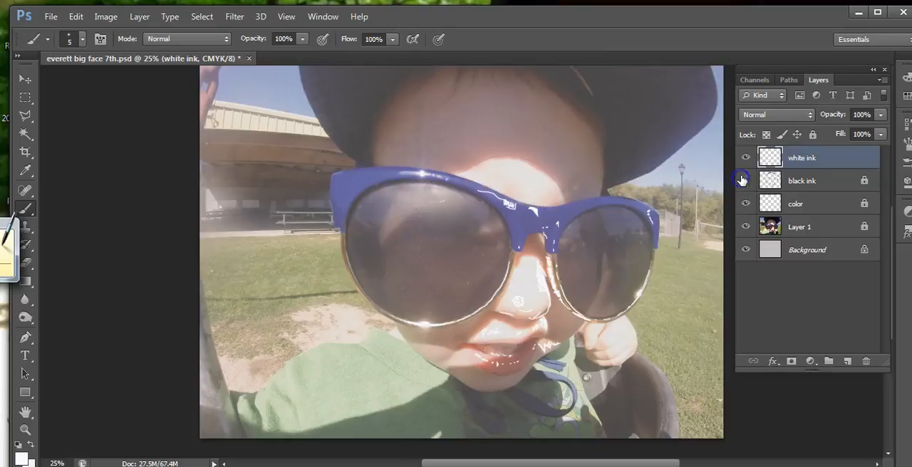
pyautogui.click(744, 161)
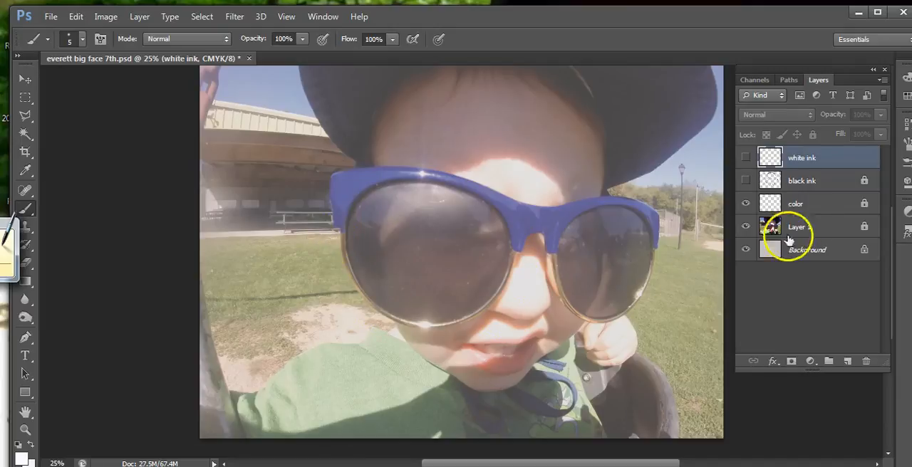
pyautogui.click(745, 180)
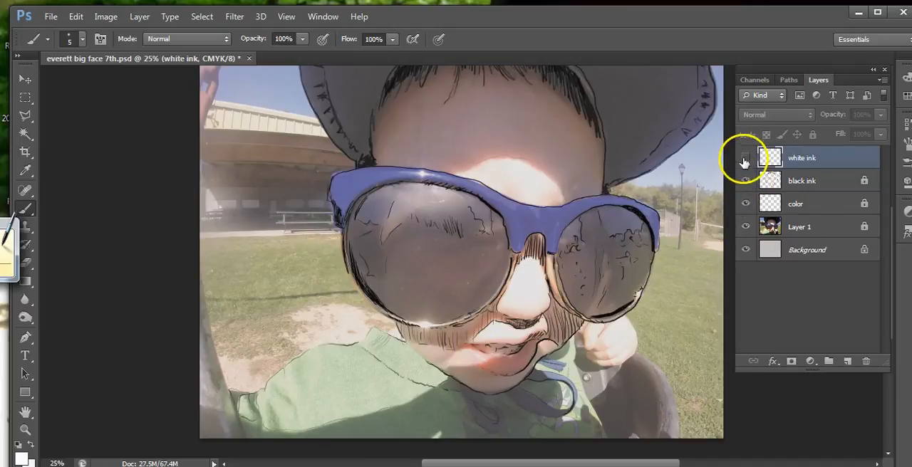
pyautogui.click(744, 158)
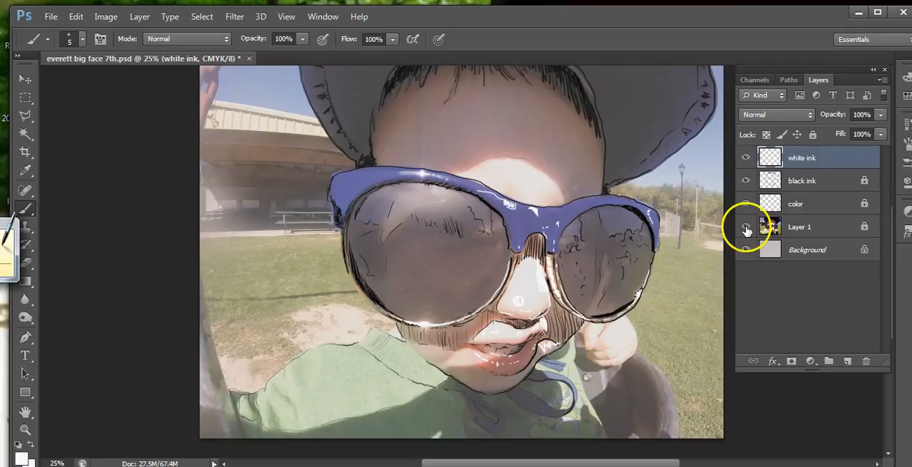